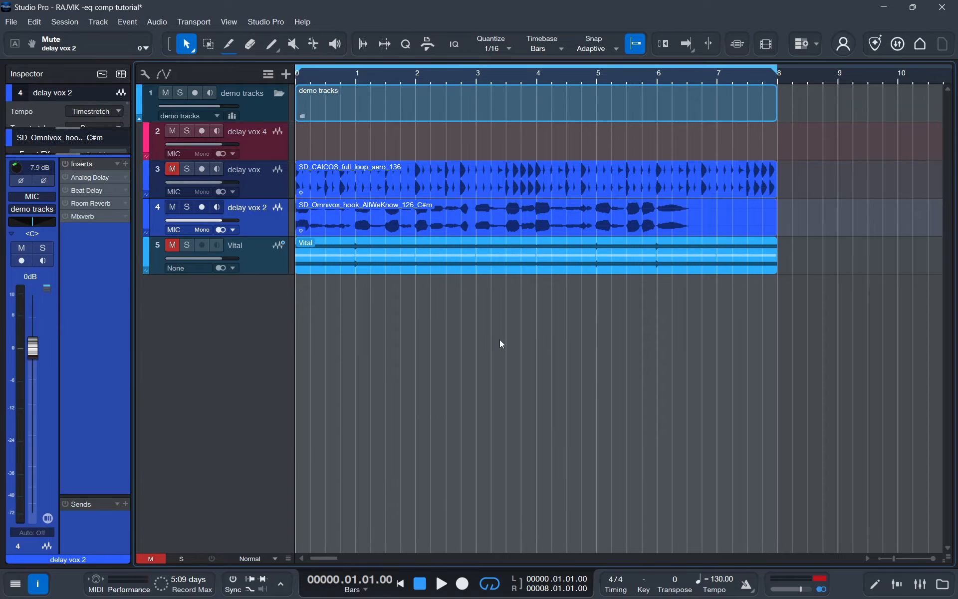
- Enable and open the Analog Delay insert on the delay vox 2 track, and audition its default sound
left_click(65, 178)
double_click(91, 177)
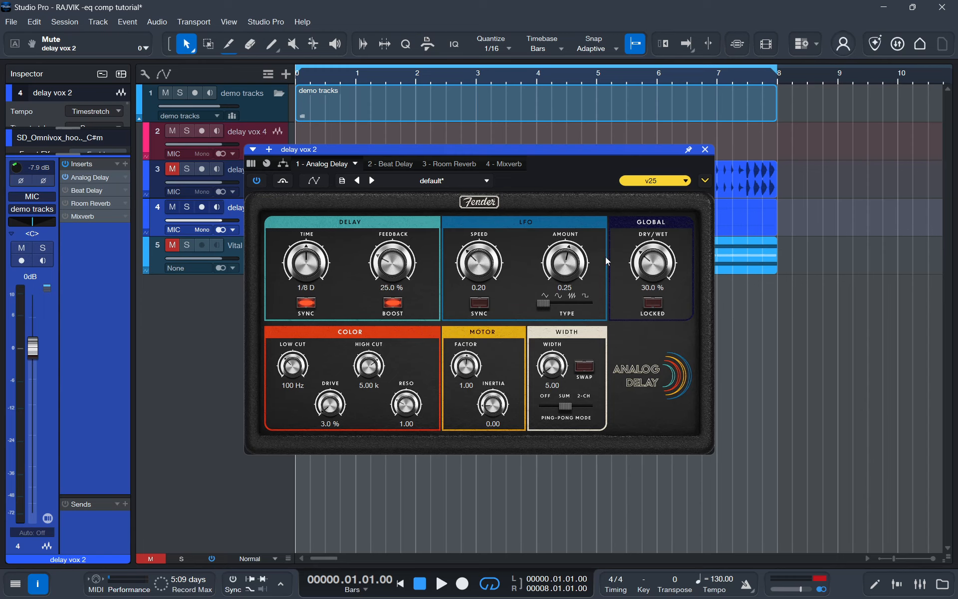
key("space")
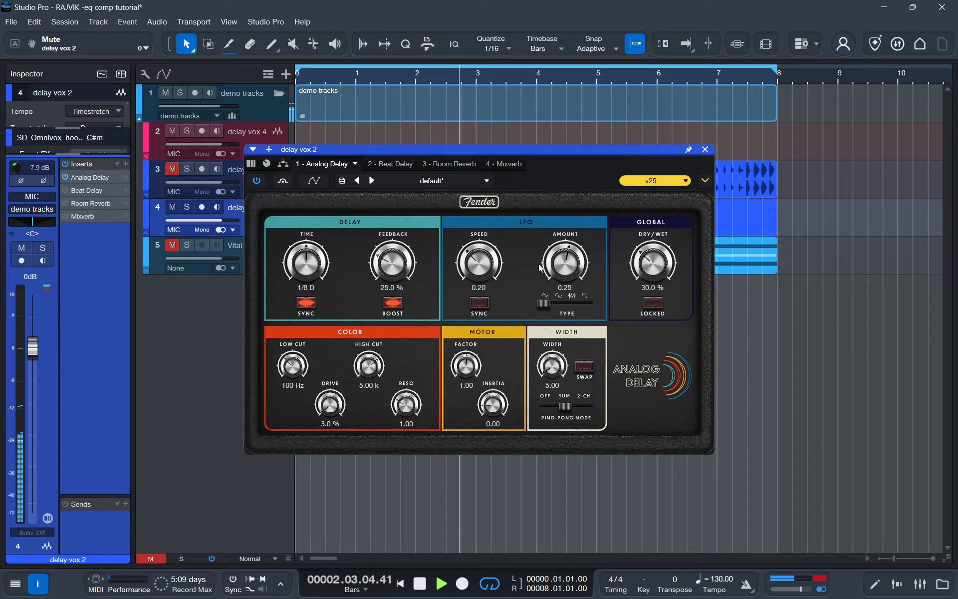
key("space")
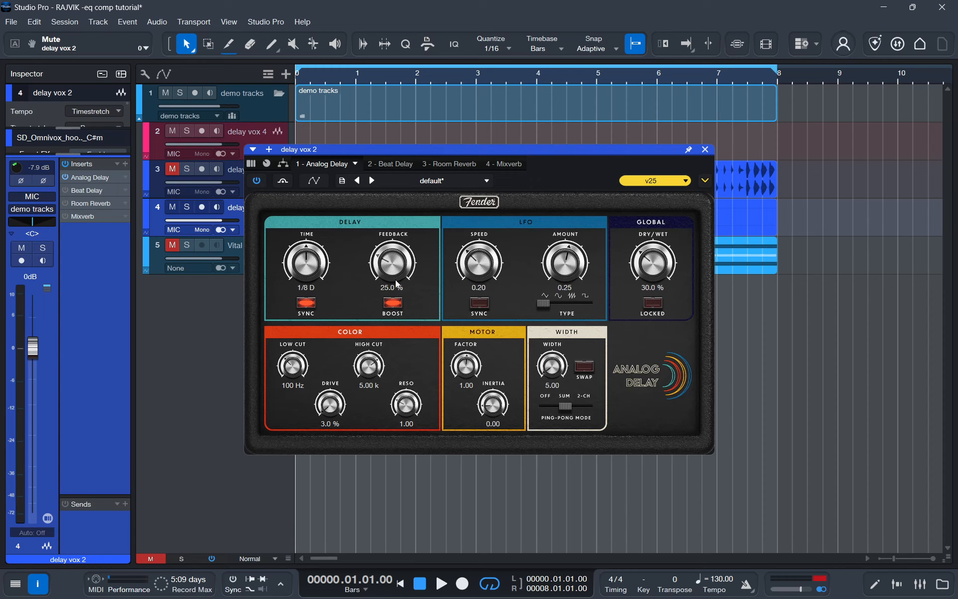
- Try an unsynced delay time of about 496 ms during playback, and return the delay to tempo sync at 1/4
left_click(306, 303)
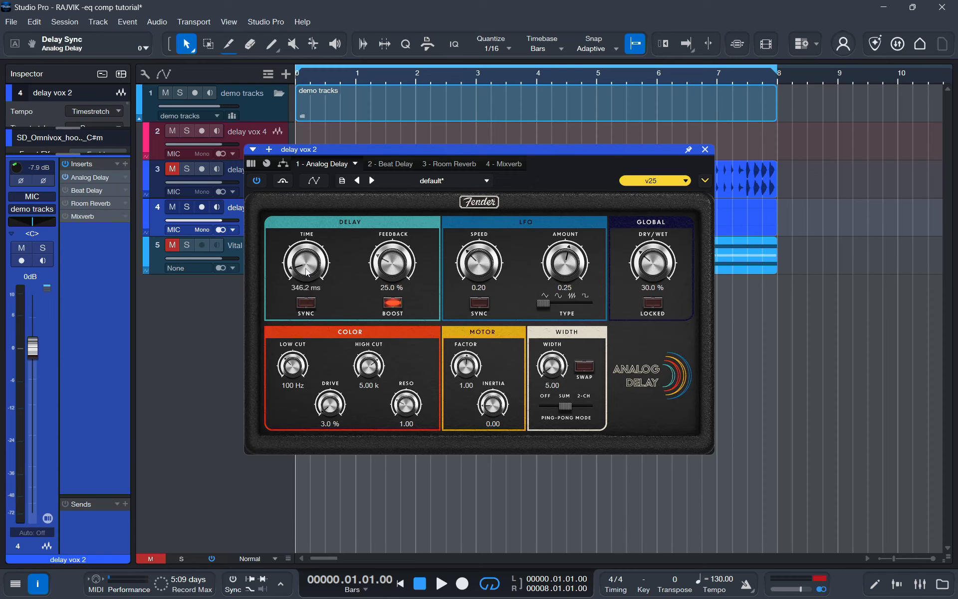
key("space")
key("space")
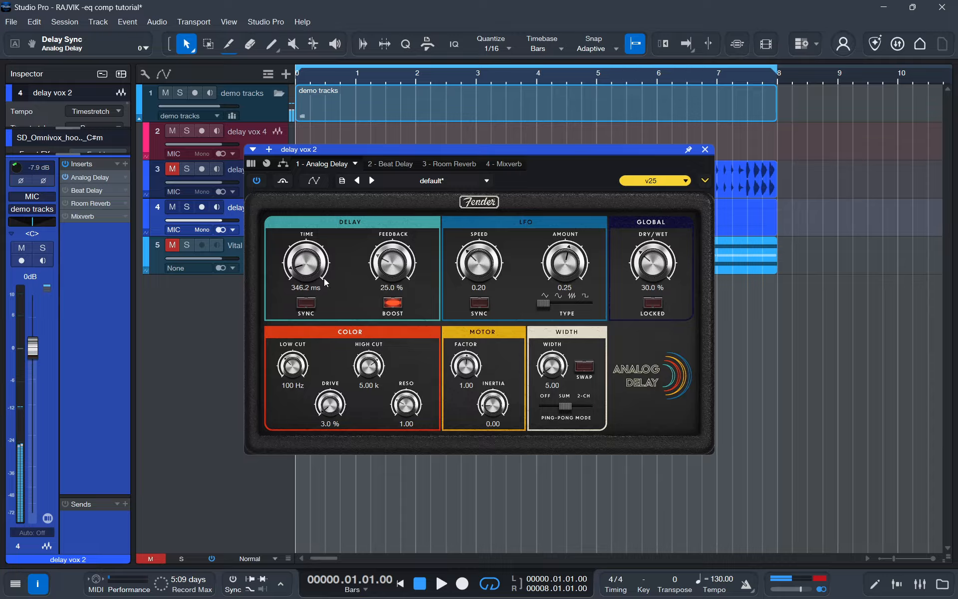
mouse_move(312, 268)
left_mouse_down()
mouse_move(311, 252)
mouse_move(311, 260)
left_mouse_up()
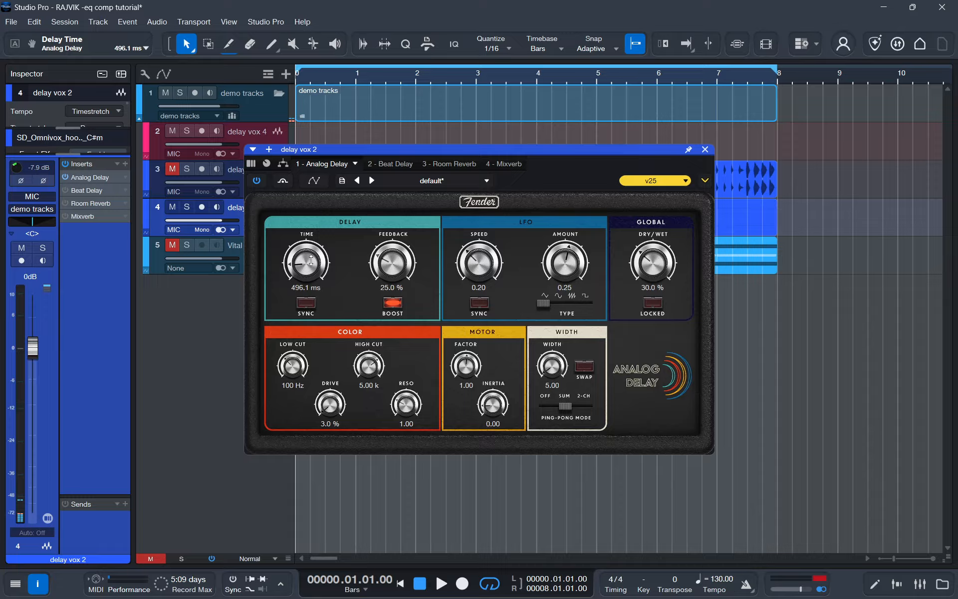
left_click(308, 302)
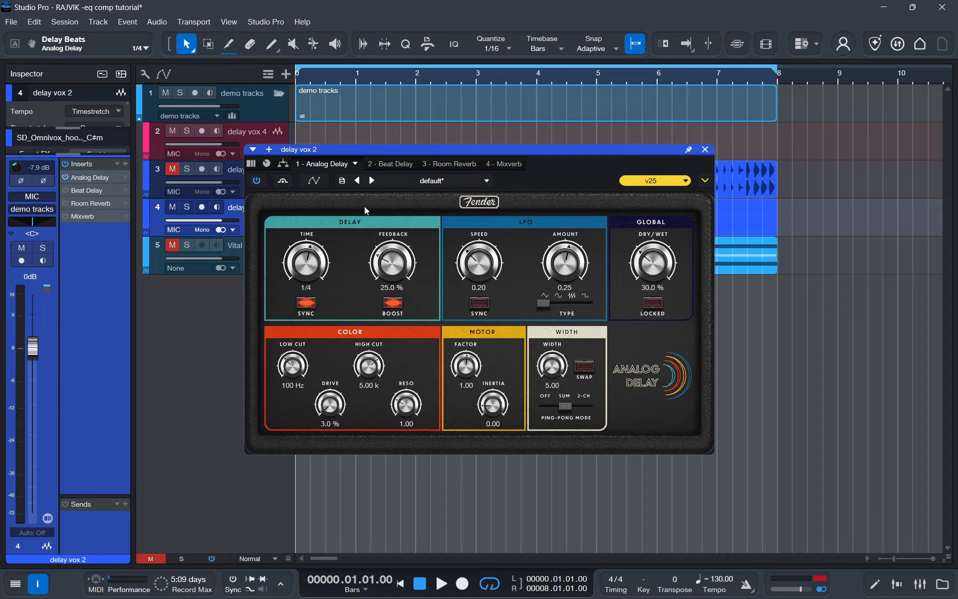
- Compare delay feedback levels of 46%, 31.5% and 8.5%, auditioning the lowest, and set the feedback to 15%
mouse_move(391, 259)
left_mouse_down()
mouse_move(397, 198)
mouse_move(402, 267)
left_mouse_up()
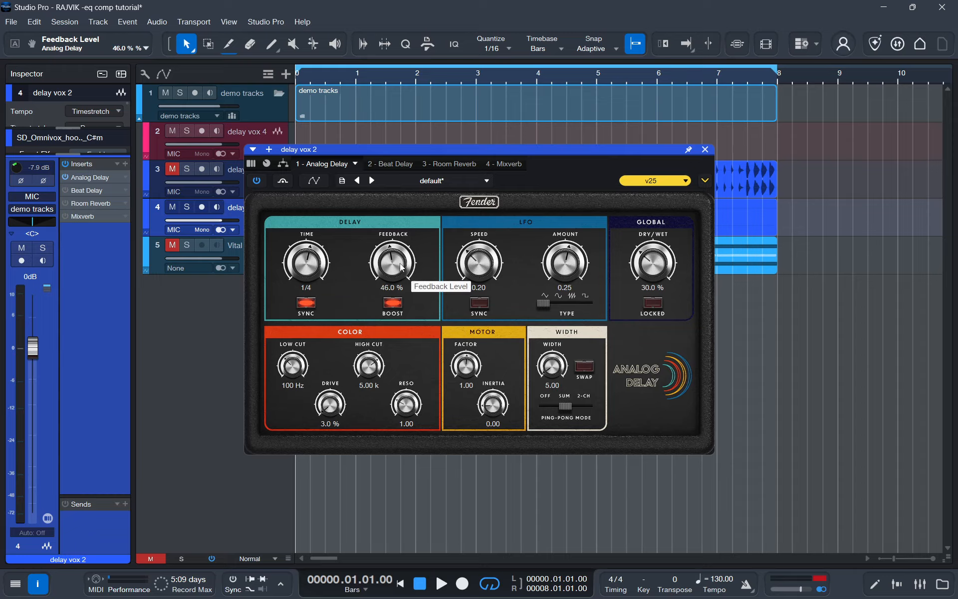
left_click_drag(389, 256, 387, 269)
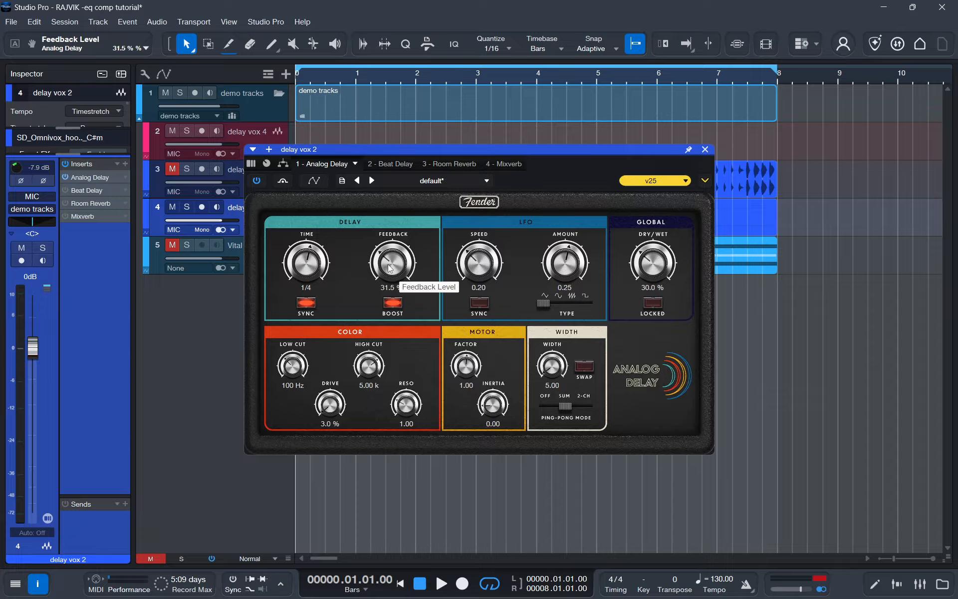
left_click_drag(389, 268, 396, 274)
key("space")
key("space")
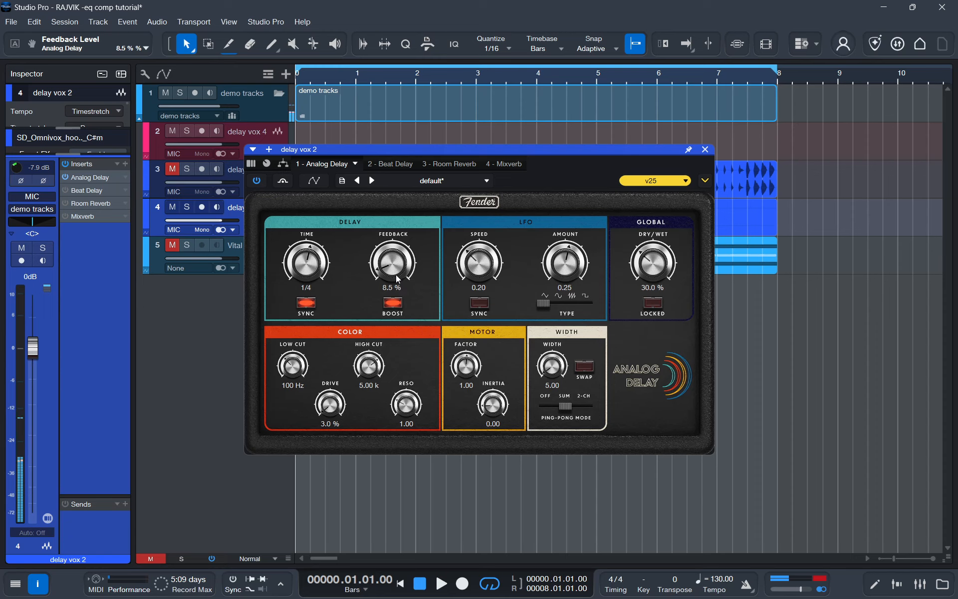
key("space")
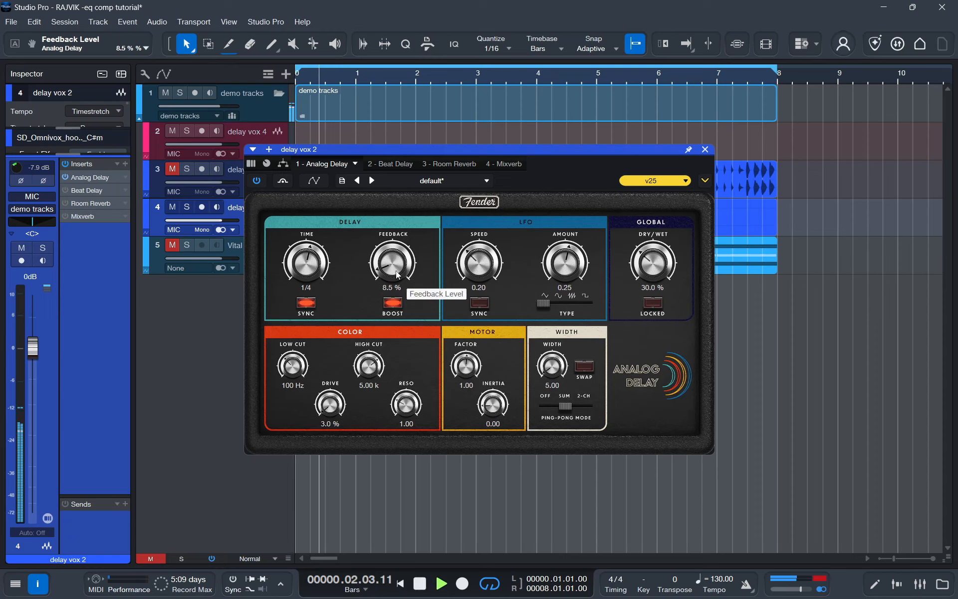
key("space")
left_click_drag(391, 265, 391, 250)
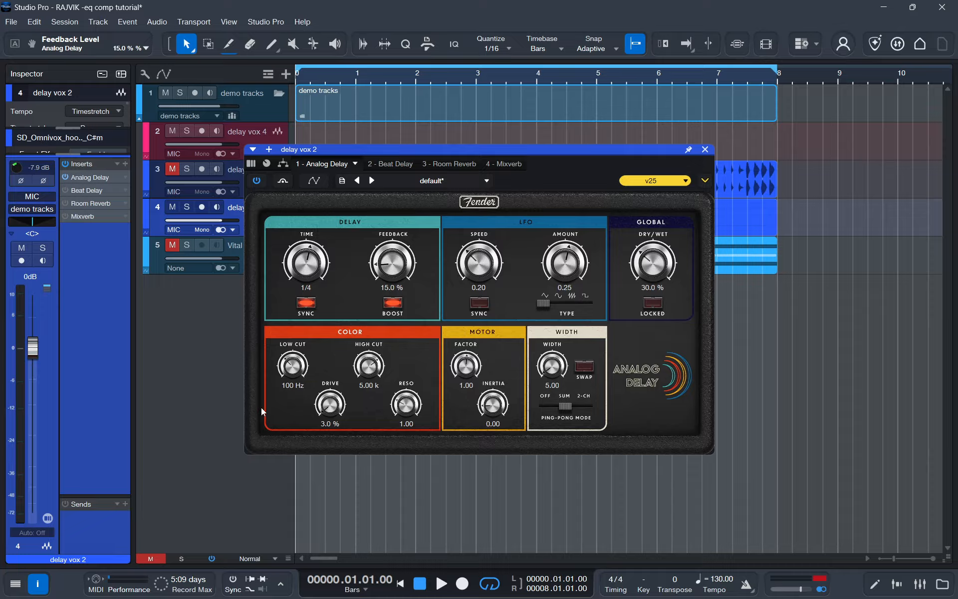
- Raise the delay's low cut to 270 Hz and audition the filtered echoes
mouse_move(289, 372)
left_mouse_down()
mouse_move(290, 361)
mouse_move(289, 388)
left_mouse_up()
key("space")
key("space")
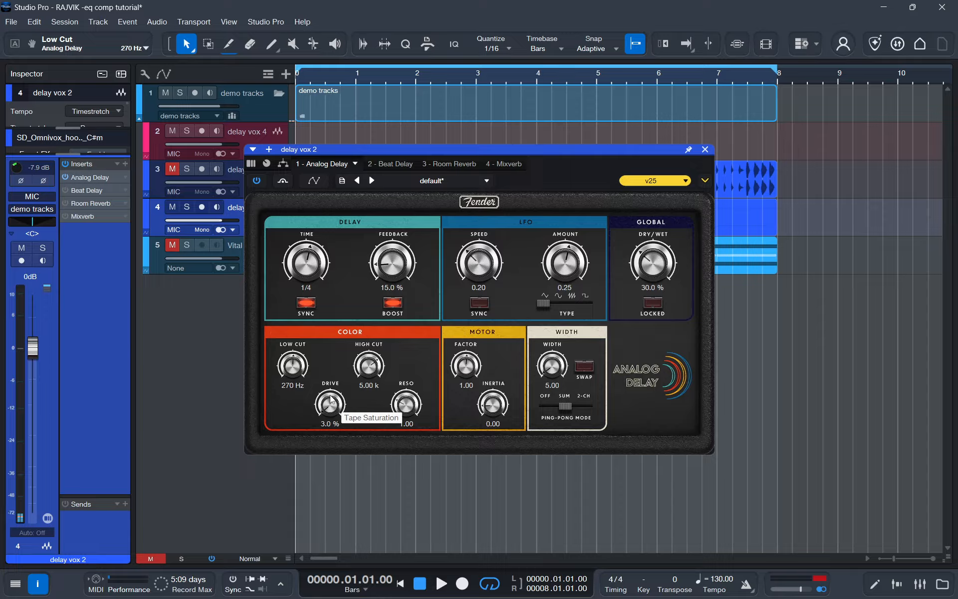
- Try tape saturation drive at 25% and 79% with playback, and set the drive to 14.5%
left_click_drag(330, 399, 329, 375)
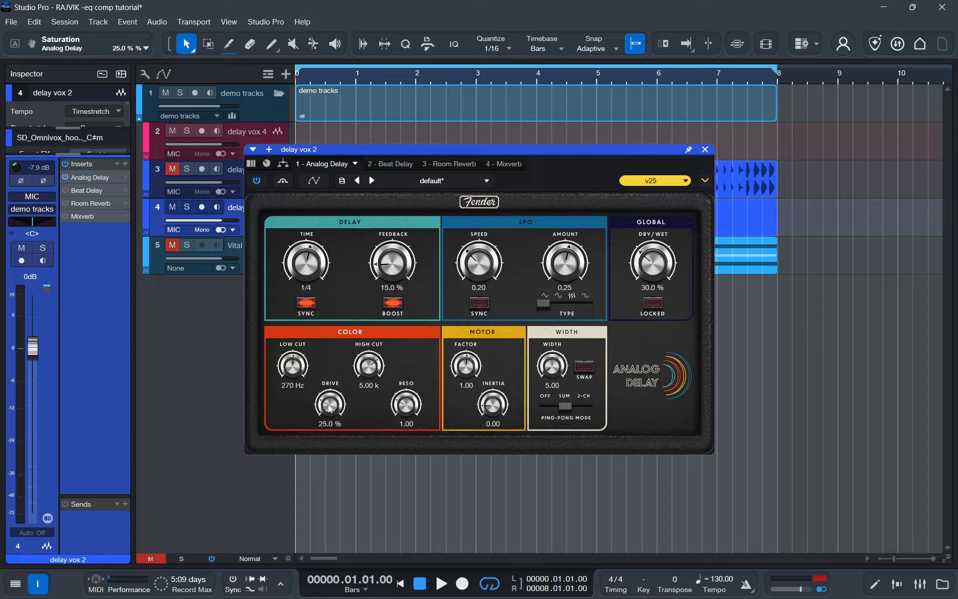
key("space")
left_click_drag(329, 408, 330, 331)
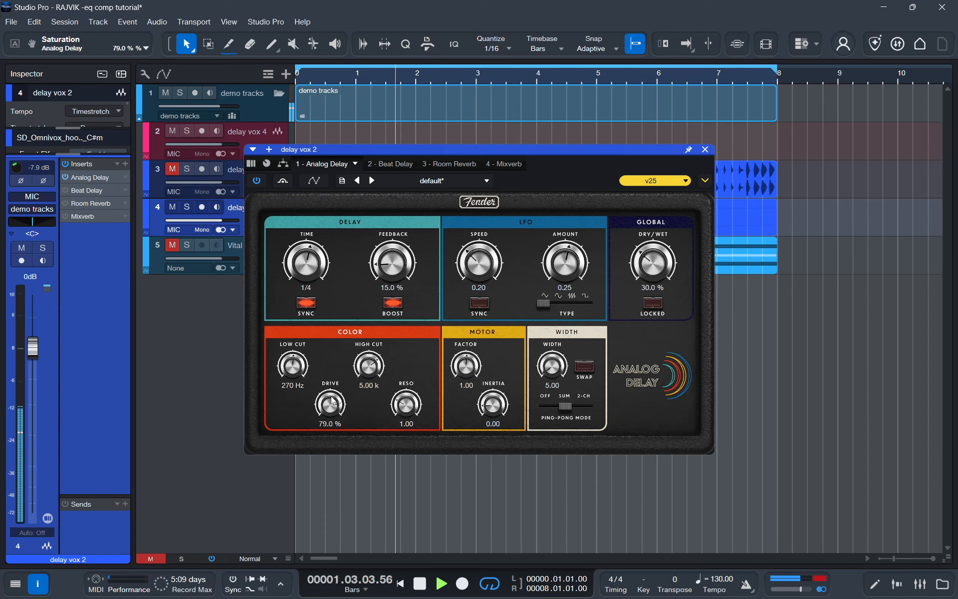
key("space")
left_click_drag(329, 404, 309, 469)
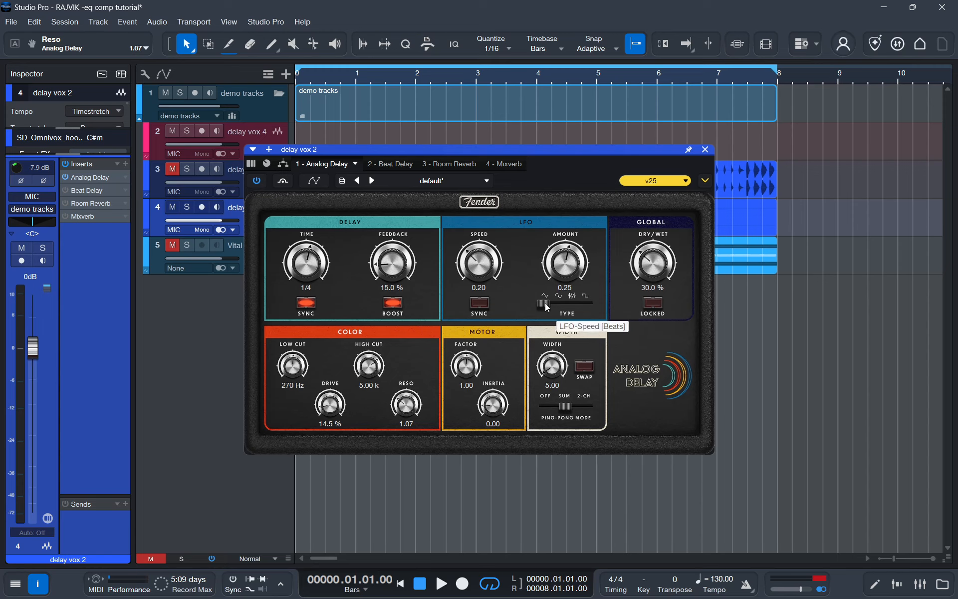
- Set the LFO to a sine waveform with an amount of 50, audition a synced 1/2 T speed, and turn LFO sync off
left_click(559, 303)
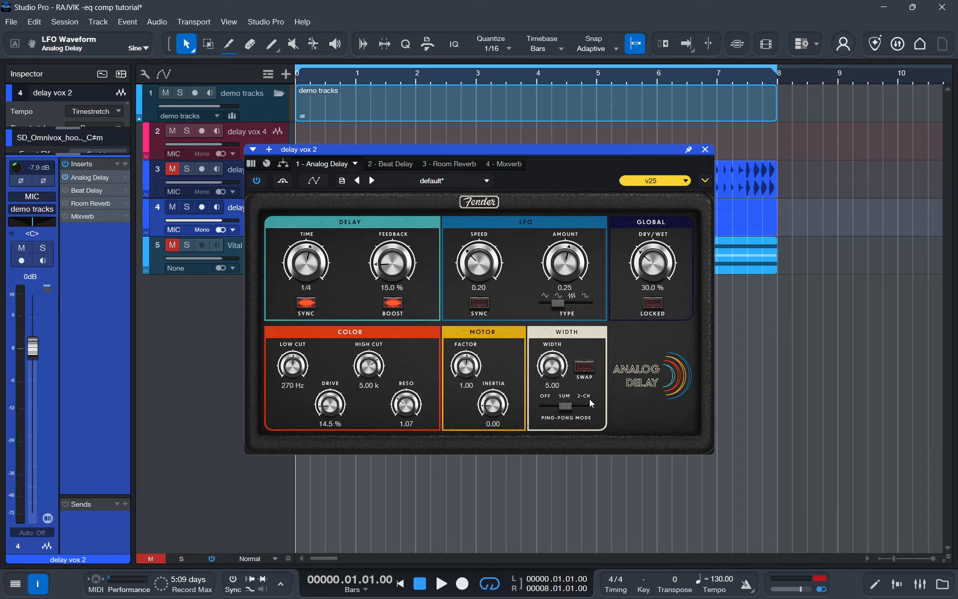
key("space")
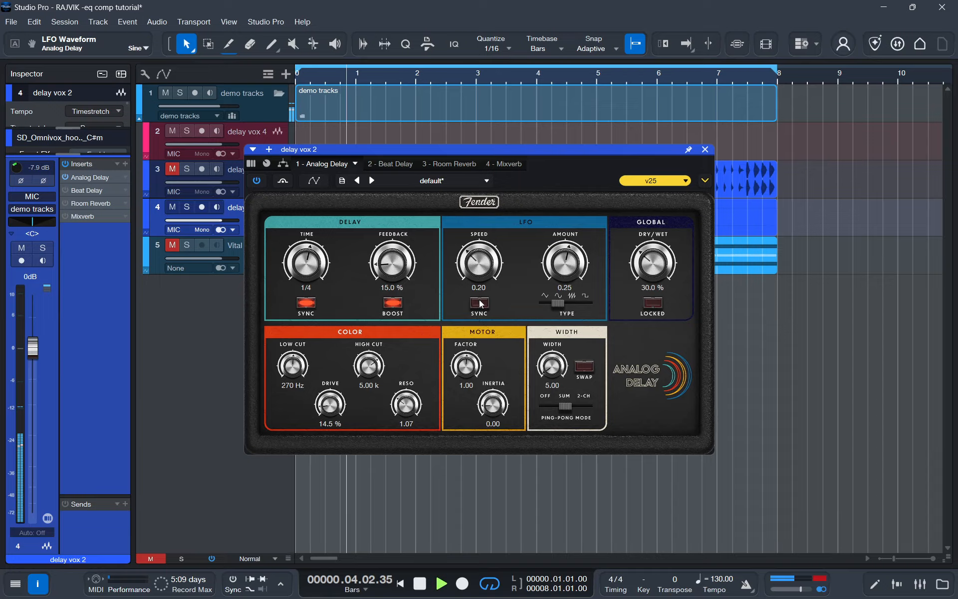
left_click(479, 303)
left_click_drag(477, 268, 474, 305)
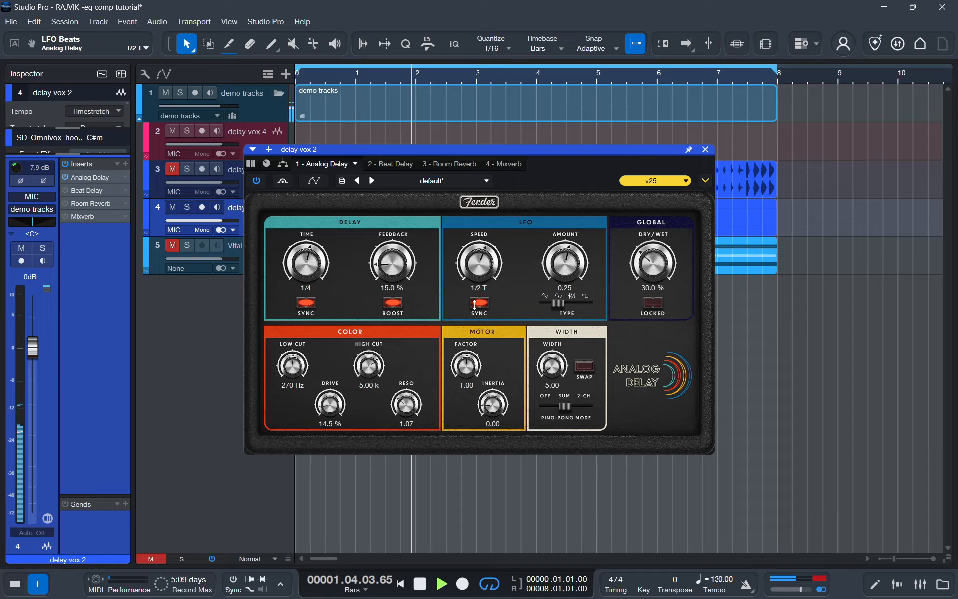
left_click_drag(565, 265, 564, 218)
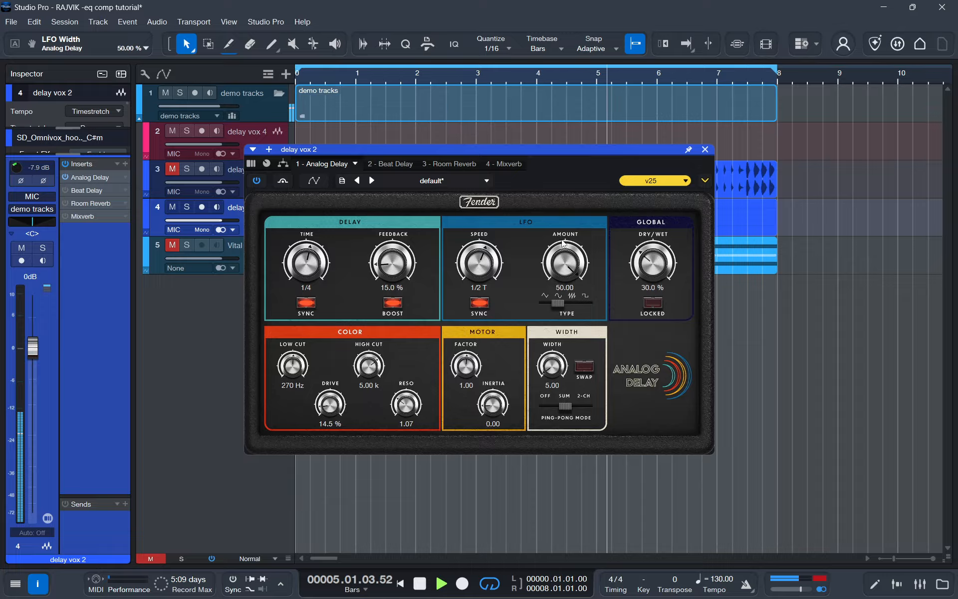
key("space")
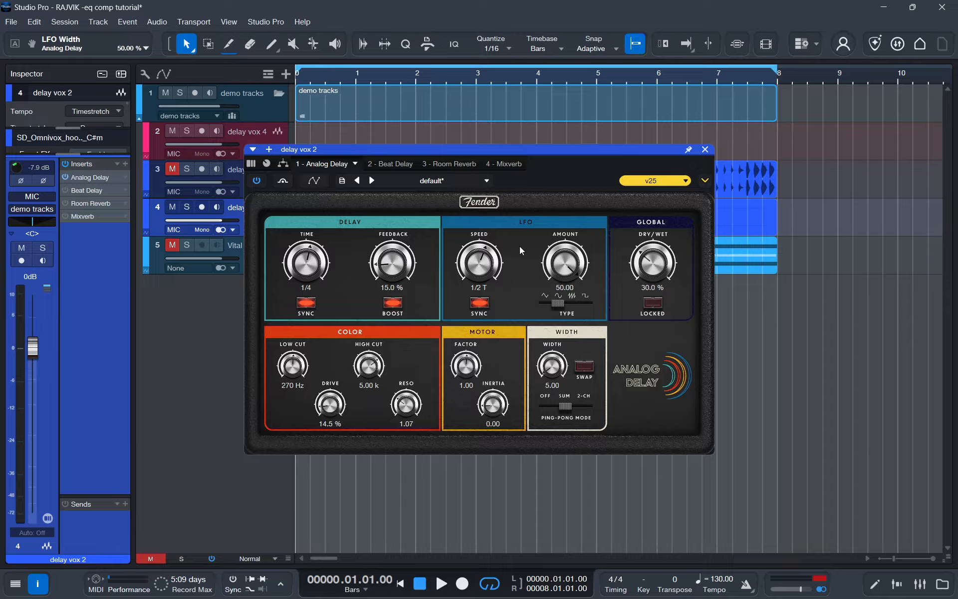
left_click(478, 302)
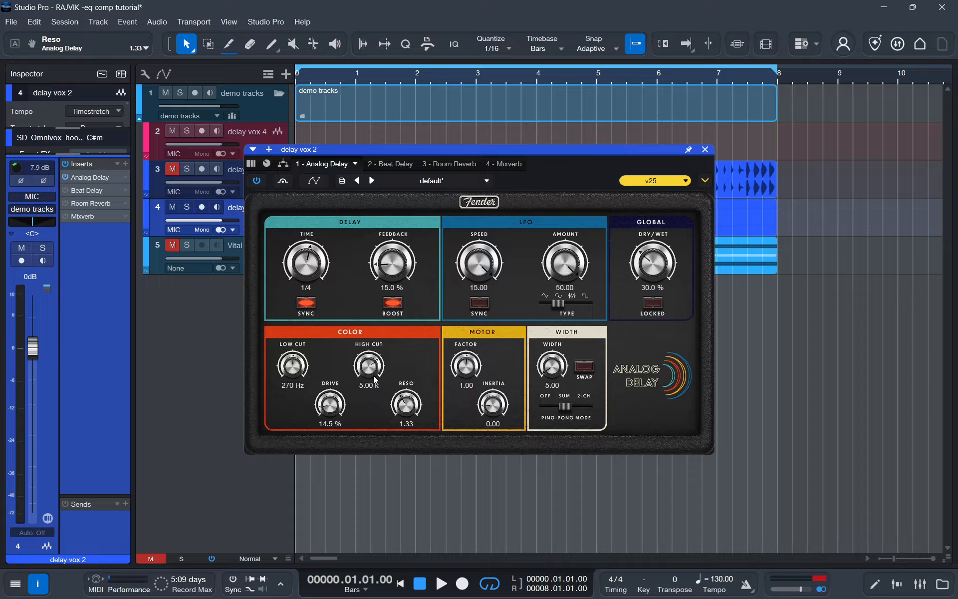
- Set the motor factor to 0.88 and the inertia to 0.16 while auditioning the pitch and speed effect
left_click_drag(470, 387, 464, 391)
left_click_drag(465, 372, 465, 342)
key("space")
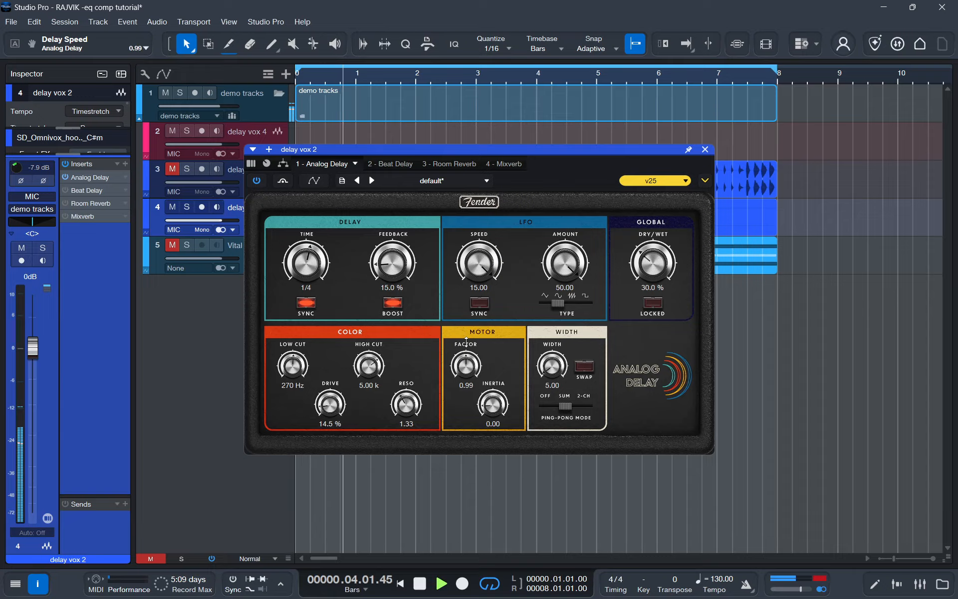
left_click_drag(503, 407, 473, 358)
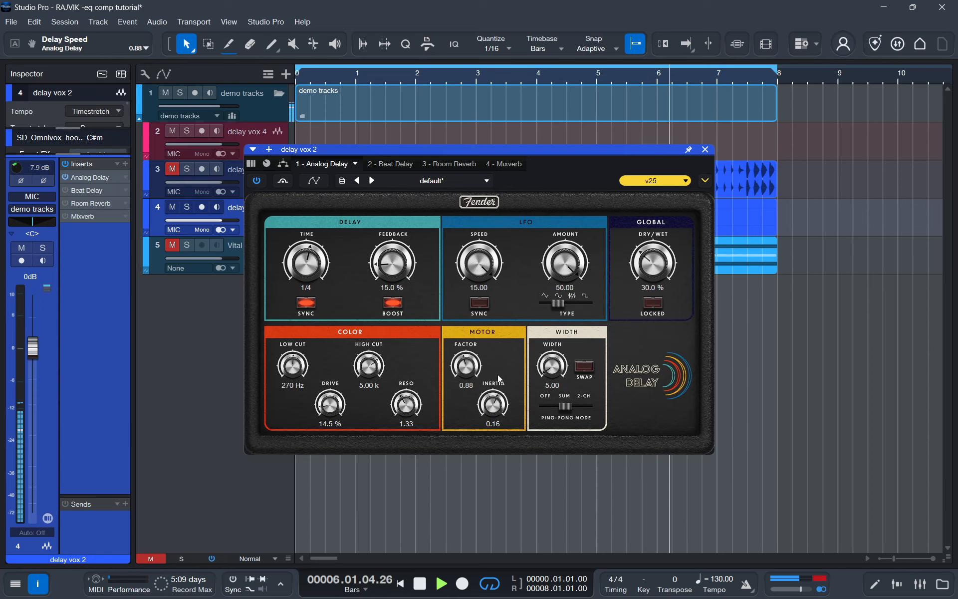
key("space")
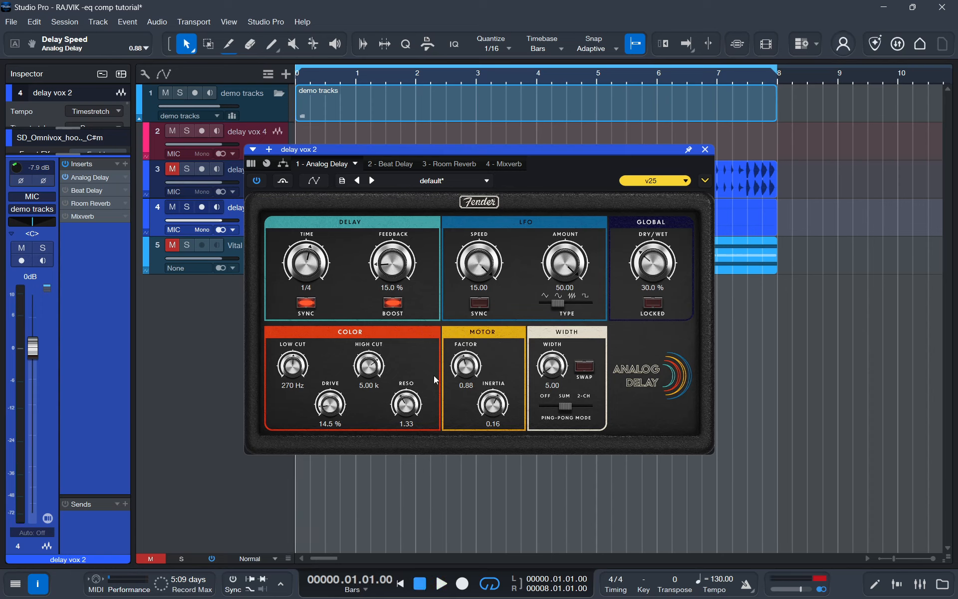
- Audition the delay's stereo width at 100, and again at 25
left_click_drag(558, 366, 569, 275)
key("space")
key("space")
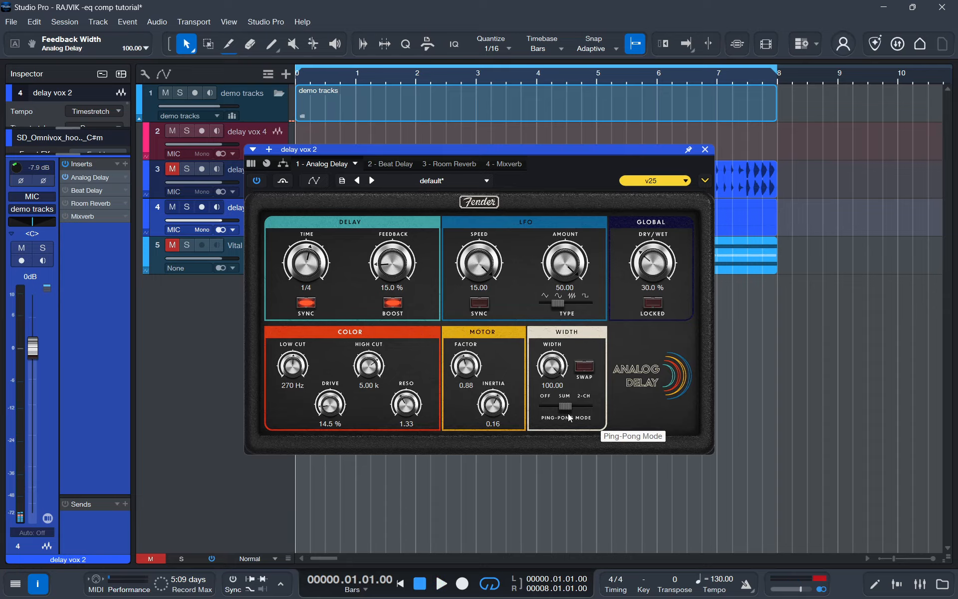
key("space")
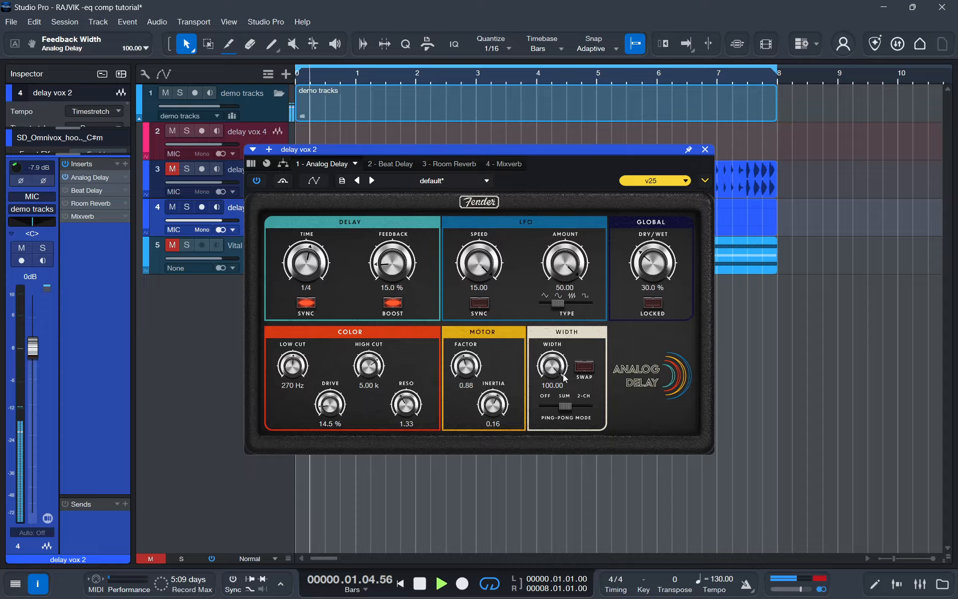
key("space")
left_click_drag(551, 366, 537, 442)
key("space")
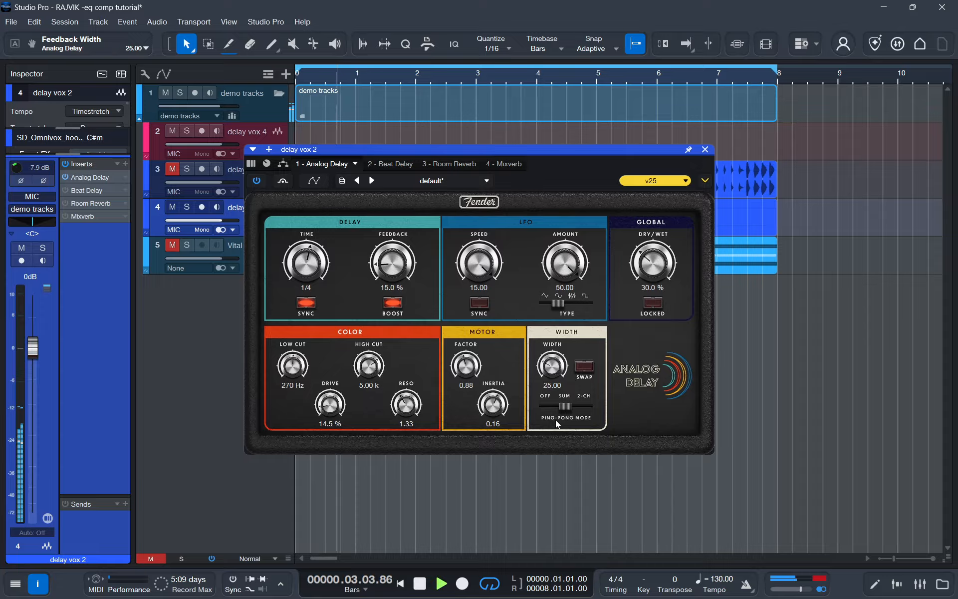
key("space")
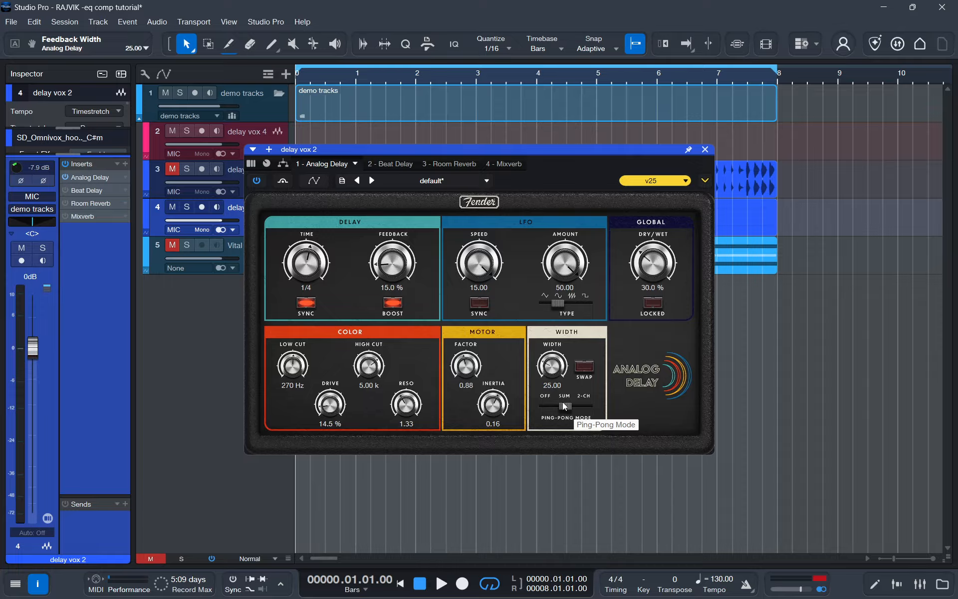
- Audition the 2-CH ping-pong mode, and raise the delay's stereo width to 69
left_click(587, 404)
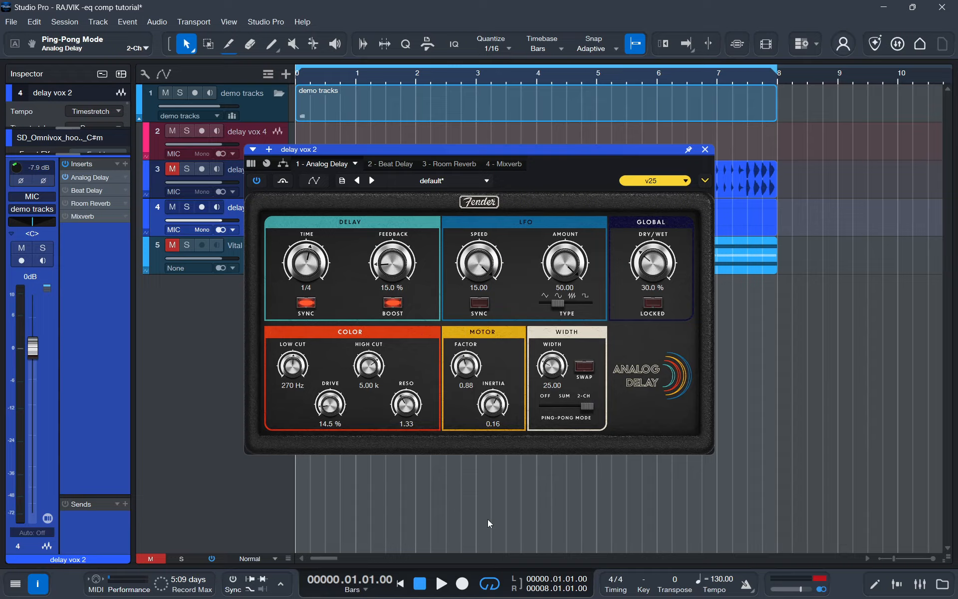
key("space")
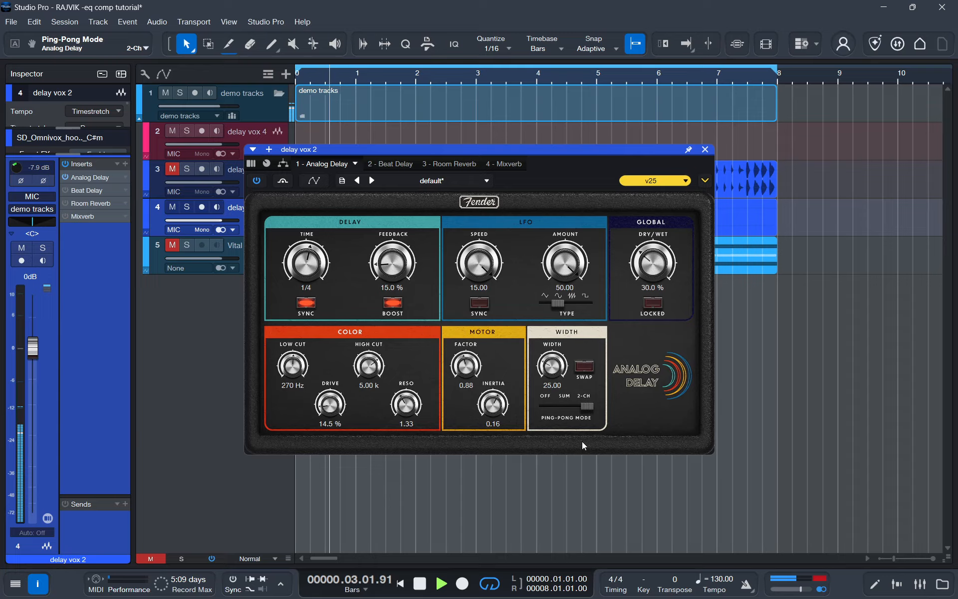
key("space")
left_click_drag(550, 372, 571, 330)
key("space")
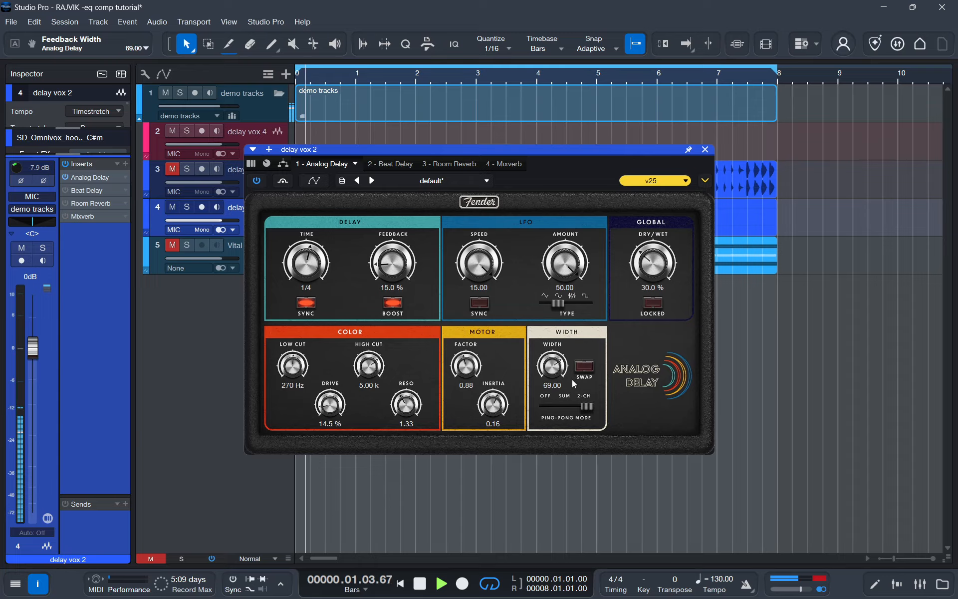
key("space")
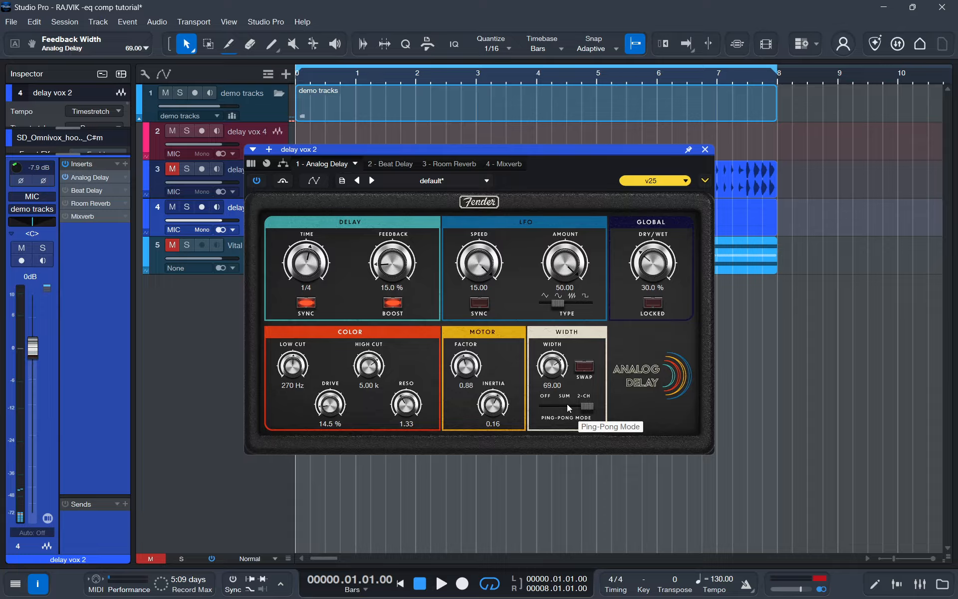
- Switch the ping-pong mode to Sum and audition the result
left_click(567, 405)
key("space")
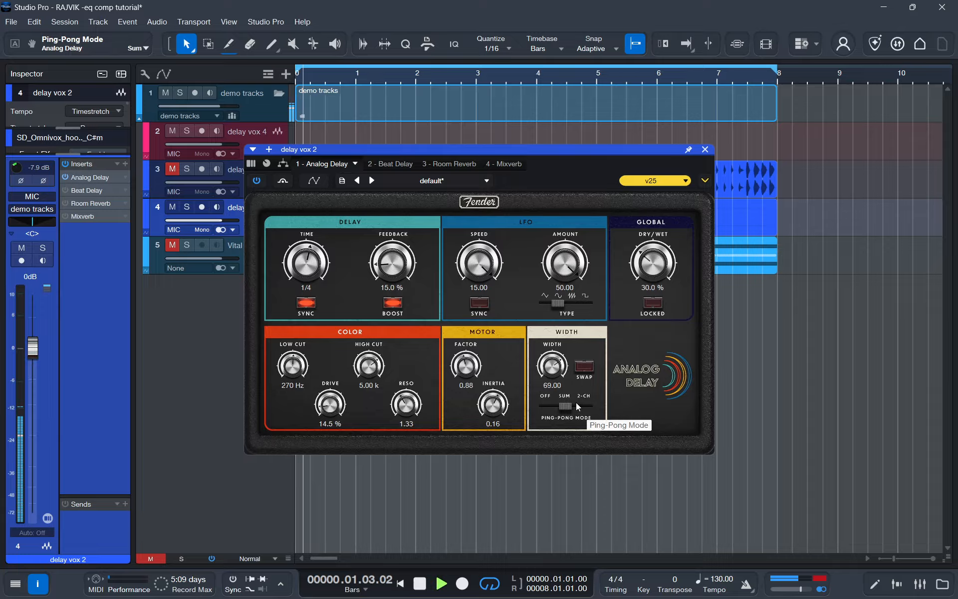
key("space")
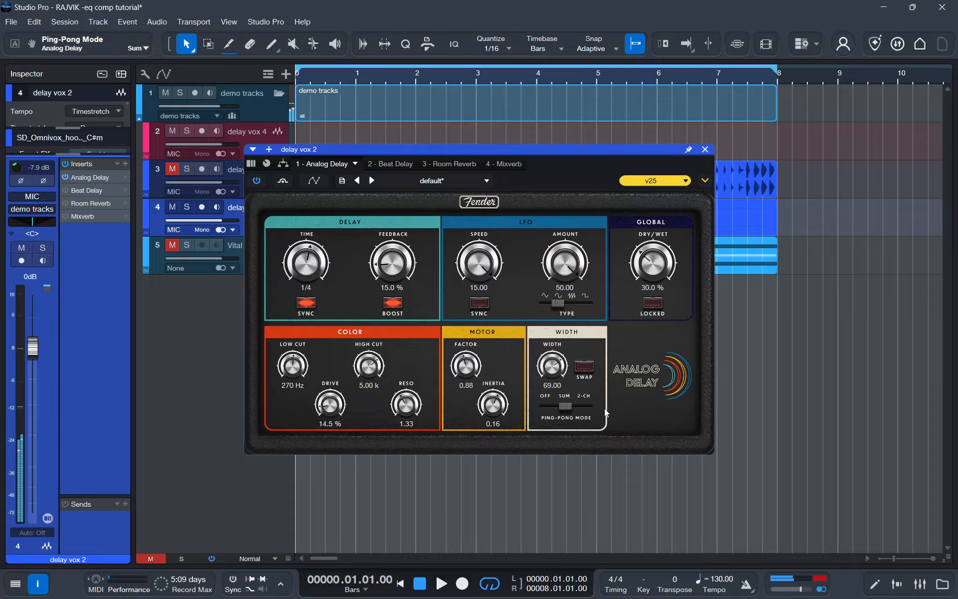
- Turn the Analog Delay's ping-pong mode off and audition the result
left_click(544, 406)
key("space")
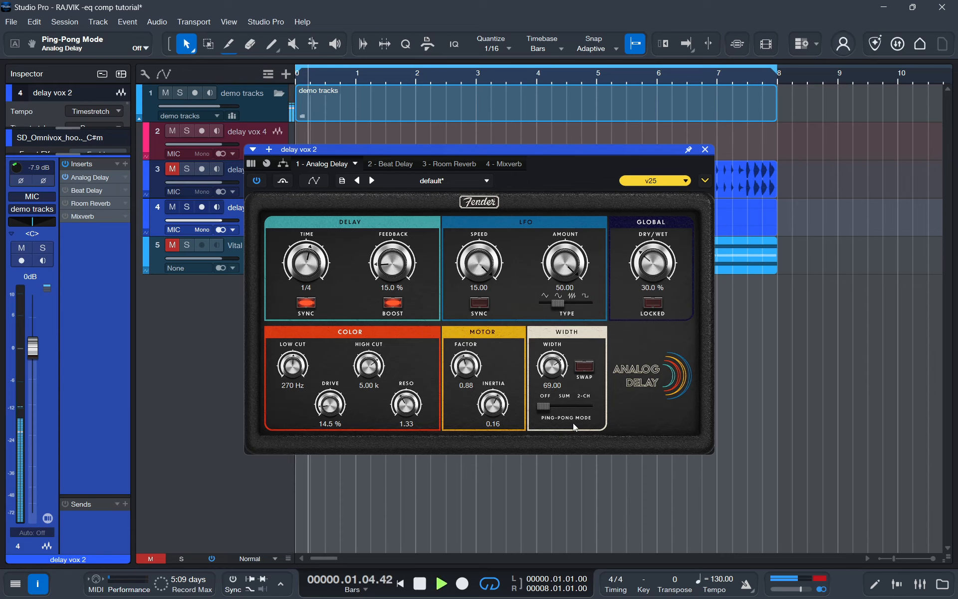
key("space")
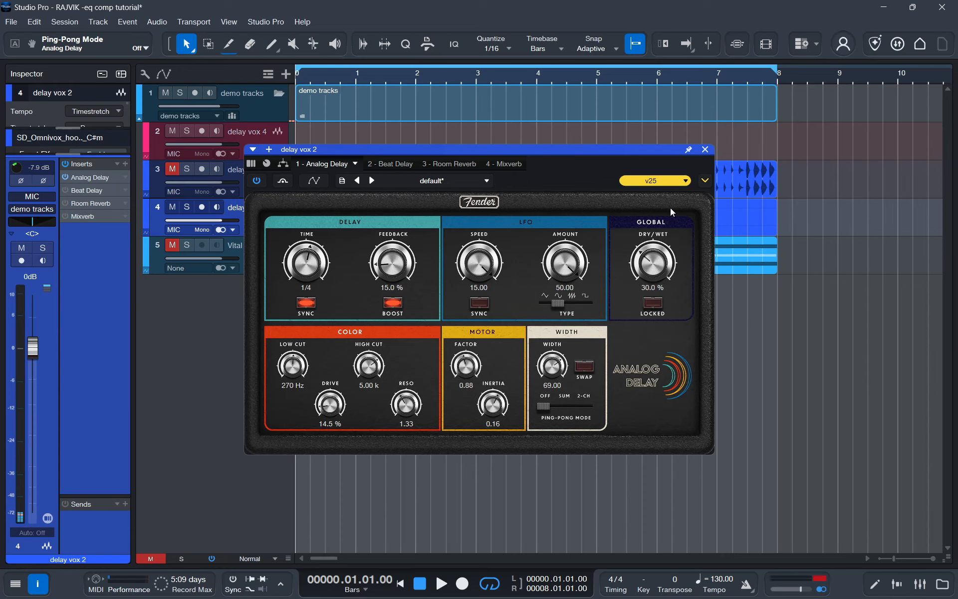
- Raise the Analog Delay's dry/wet mix to 32.5% and audition it
scroll(655, 263, "up", 1)
key("space")
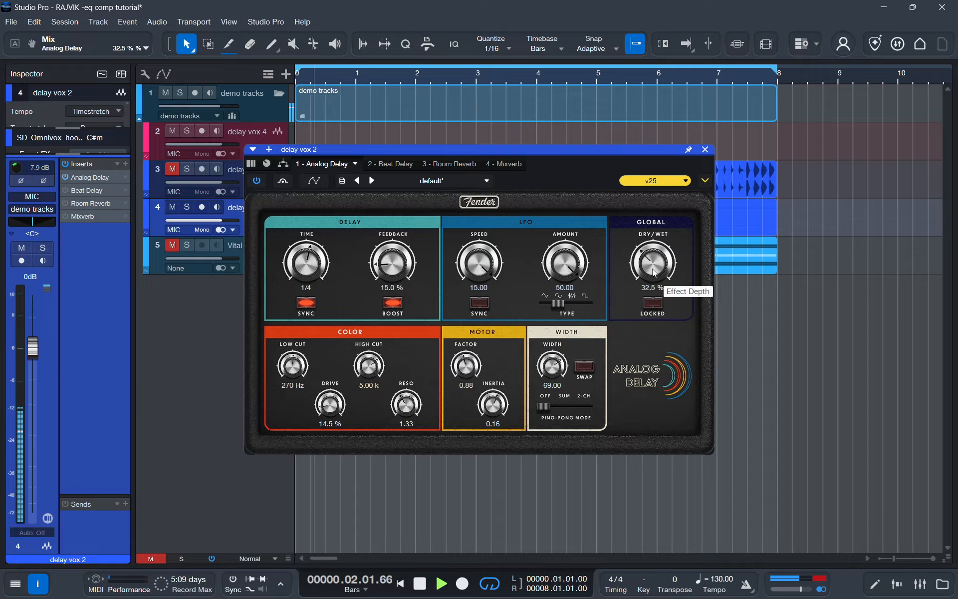
key("space")
- Set the Analog Delay's dry/wet mix to 100%, audition the fully wet signal, and lock the mix value
left_click_drag(652, 270, 670, 272)
key("space")
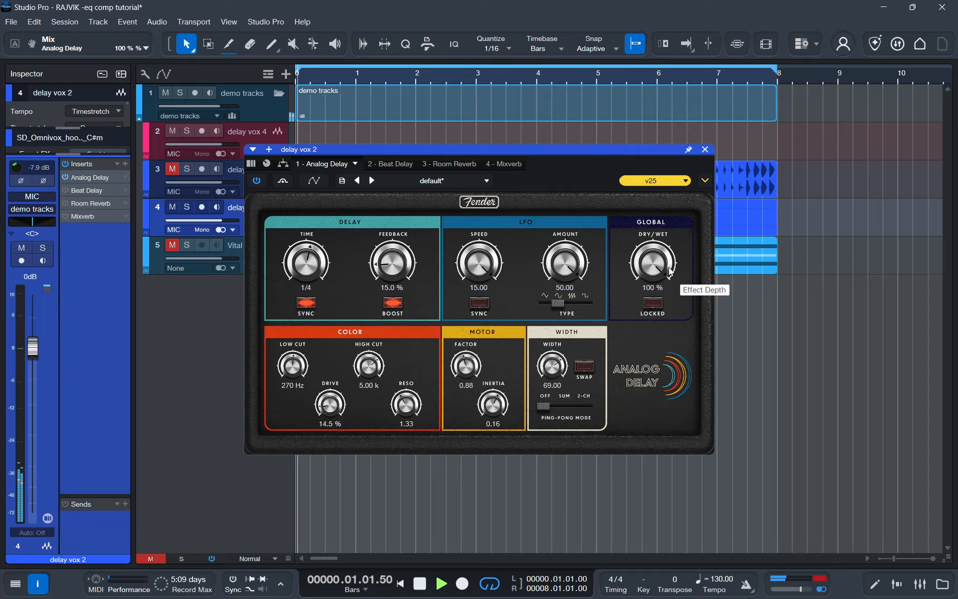
key("space")
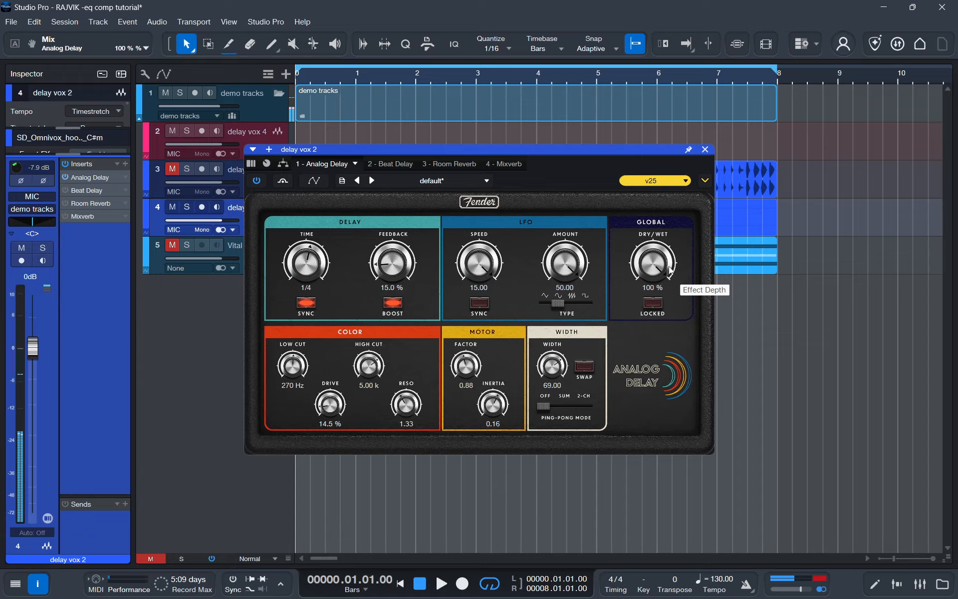
left_click(653, 302)
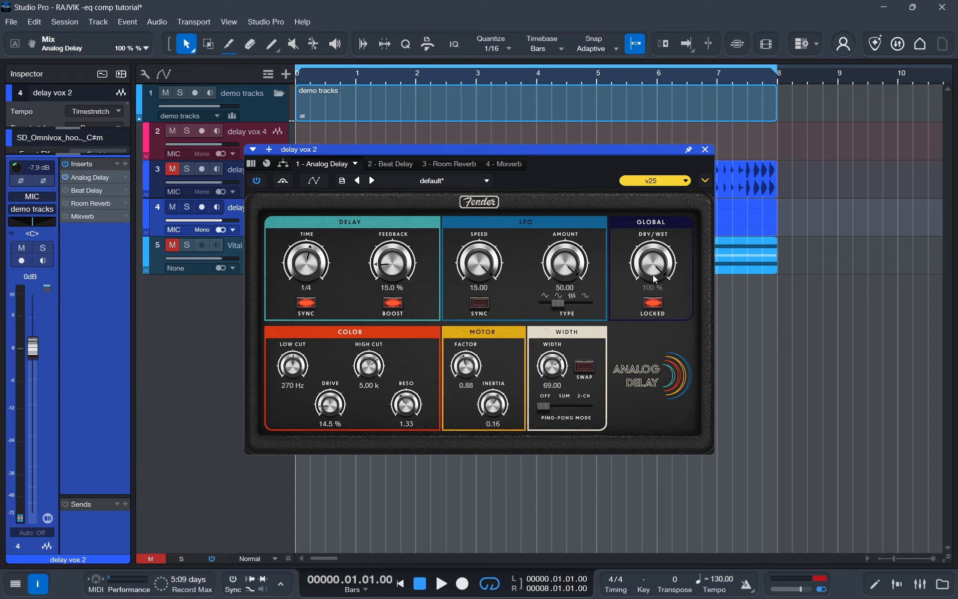
- Close the Analog Delay, bypass it on the delay vox 2 track, and activate and open the Beat Delay insert
left_click(705, 150)
left_click(65, 176)
left_click(65, 190)
double_click(86, 191)
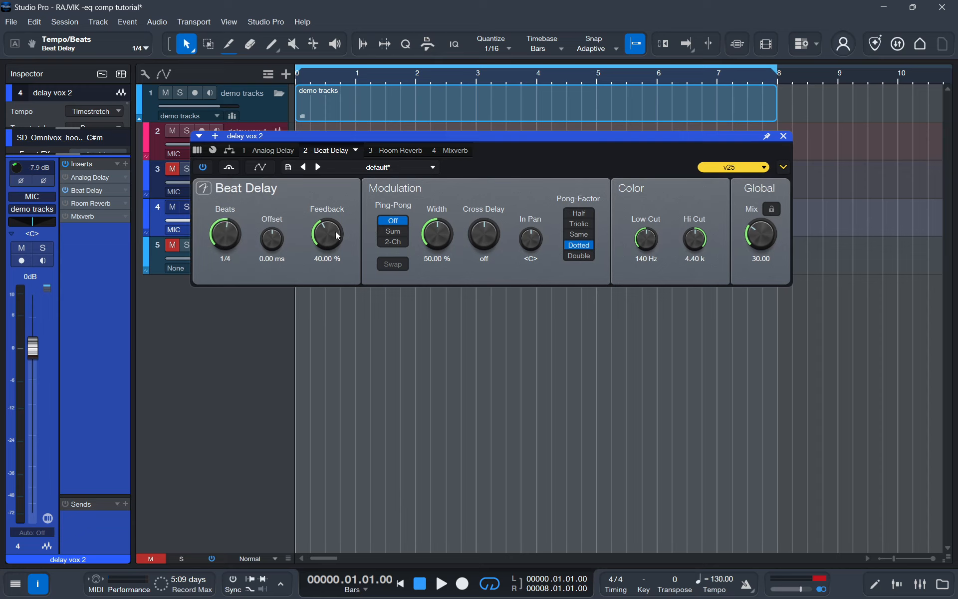
- Adjust the Beat Delay's feedback, set its mix to 29.5%, and close the plug-in
mouse_move(335, 232)
left_mouse_down()
mouse_move(318, 249)
mouse_move(320, 227)
left_mouse_up()
left_click_drag(751, 233, 752, 234)
left_click(784, 136)
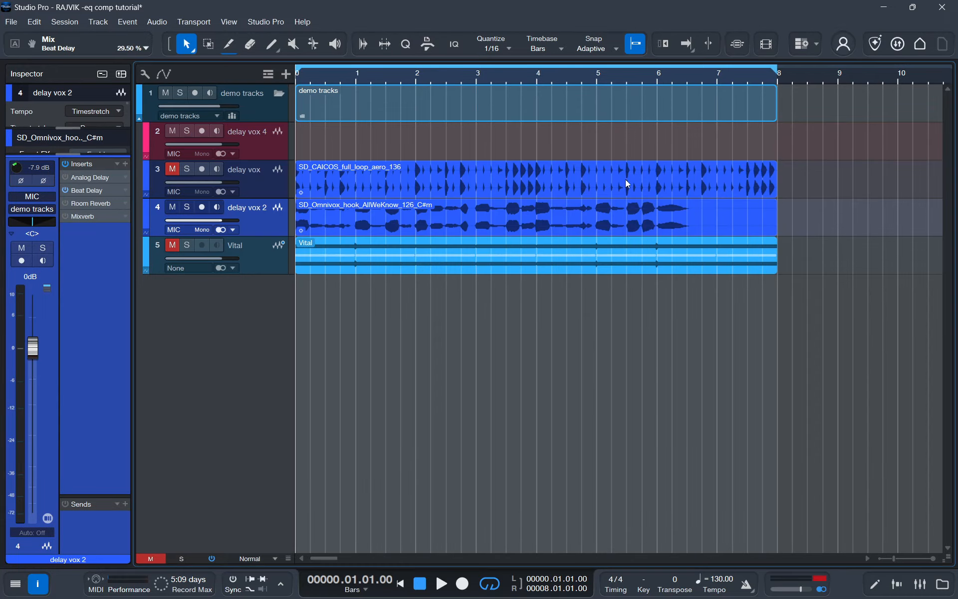